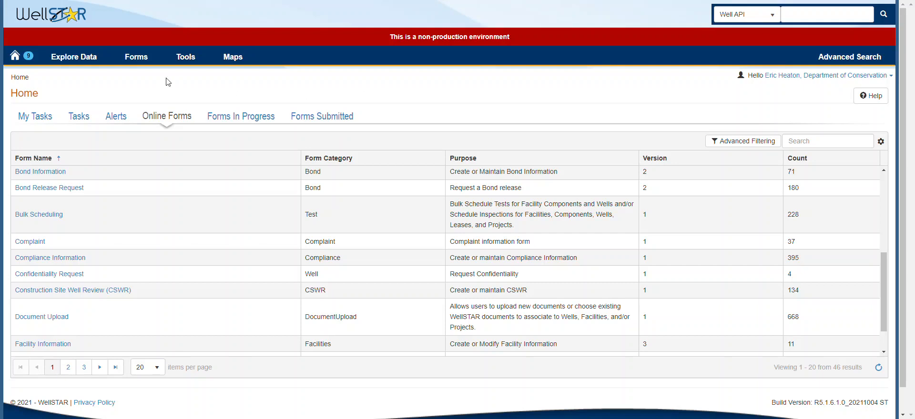
Start a new OG110D Monthly Disposition form from the second page of the online forms list.
mouse_move(140, 62)
scroll(148, 85, down, 1)
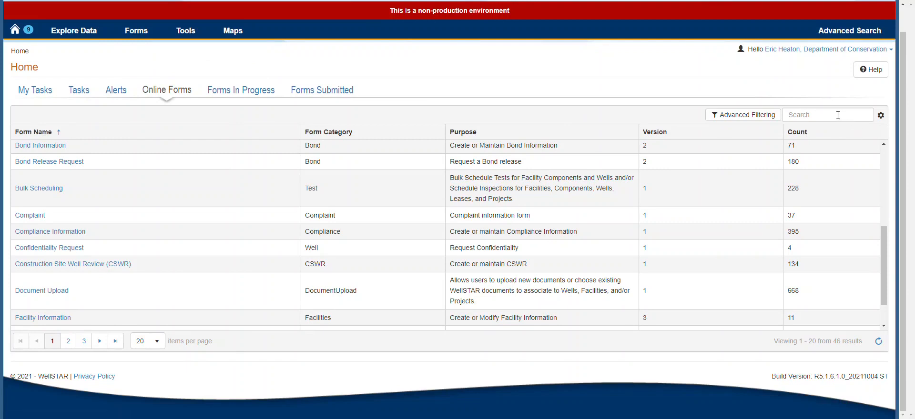
click(750, 115)
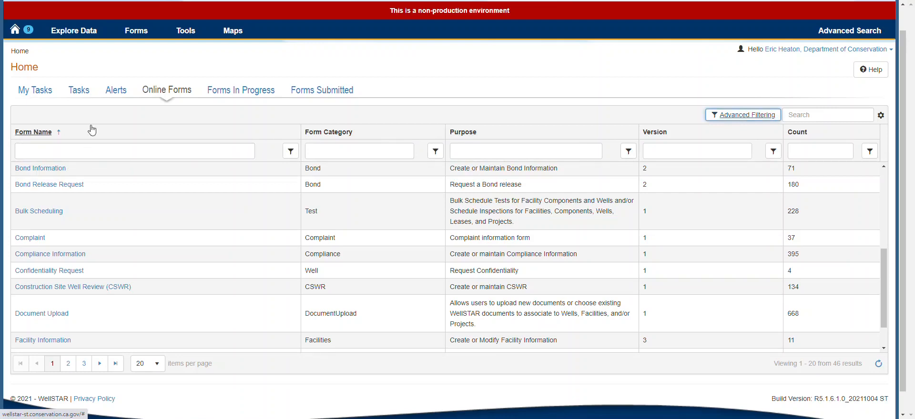
click(69, 364)
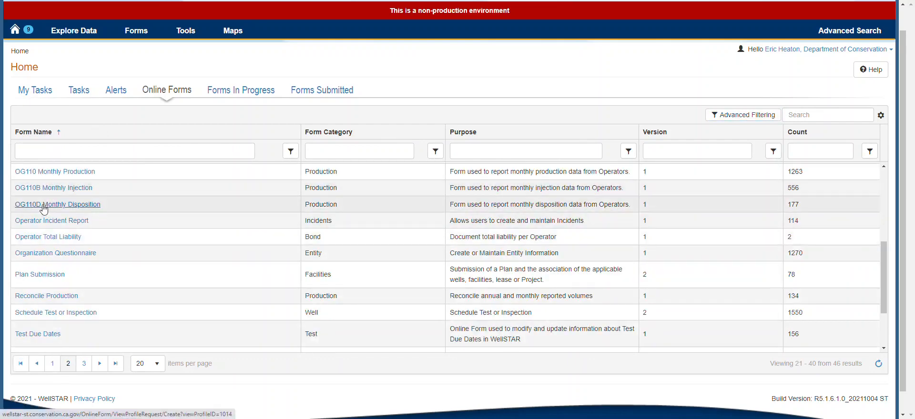
click(47, 205)
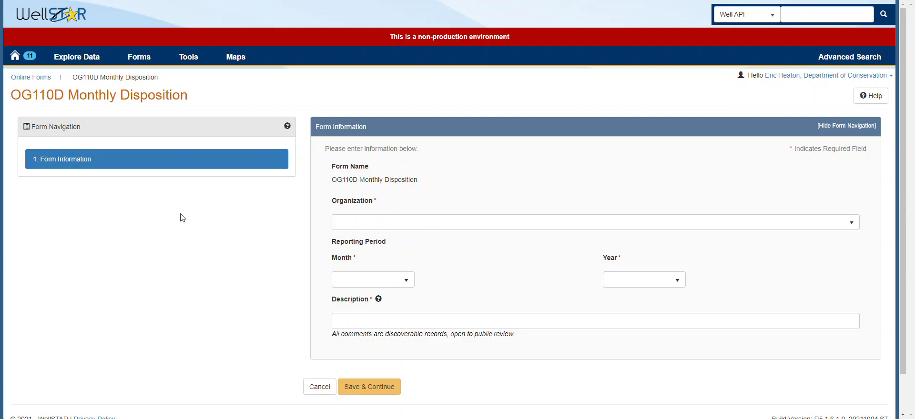
Fill in the form information with State Lands Commission, January 2021 and the description "Jan SLC 2020", and save it.
click(376, 228)
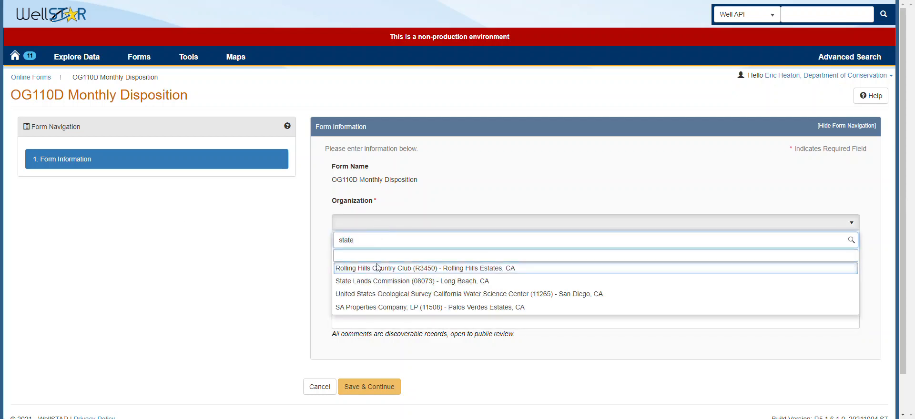
click(376, 284)
click(377, 281)
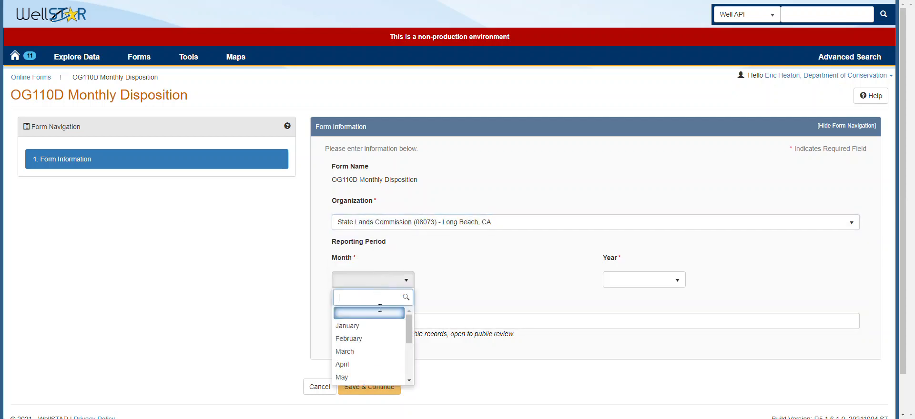
click(376, 325)
click(668, 286)
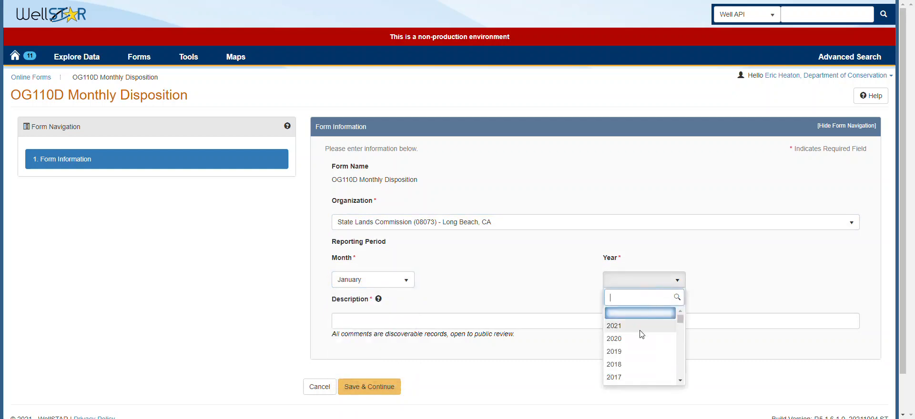
click(620, 326)
click(531, 322)
text(Jan SLC 2020)
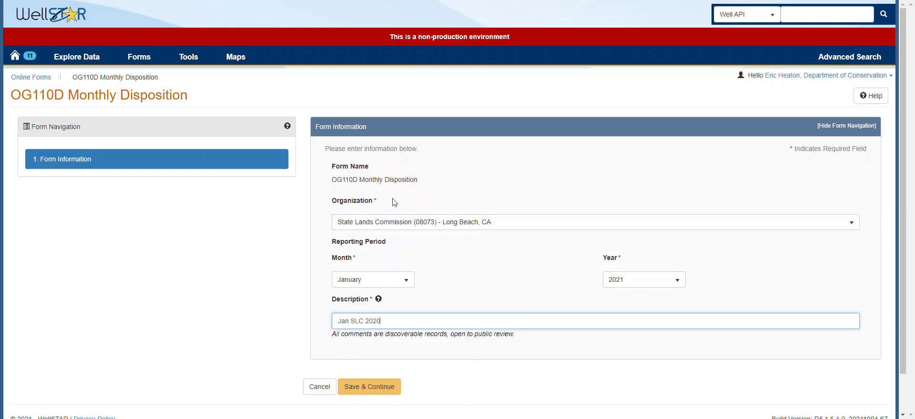
click(381, 393)
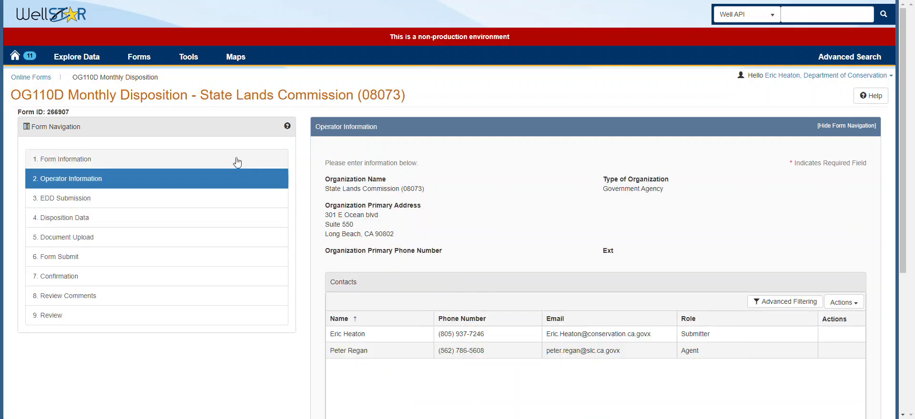
Review the saved form information and filter the forms in progress by Form ID 266907.
click(200, 160)
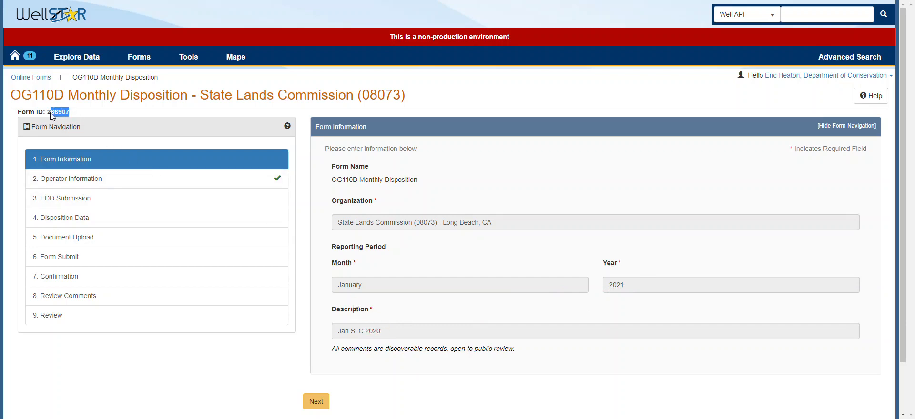
click(135, 59)
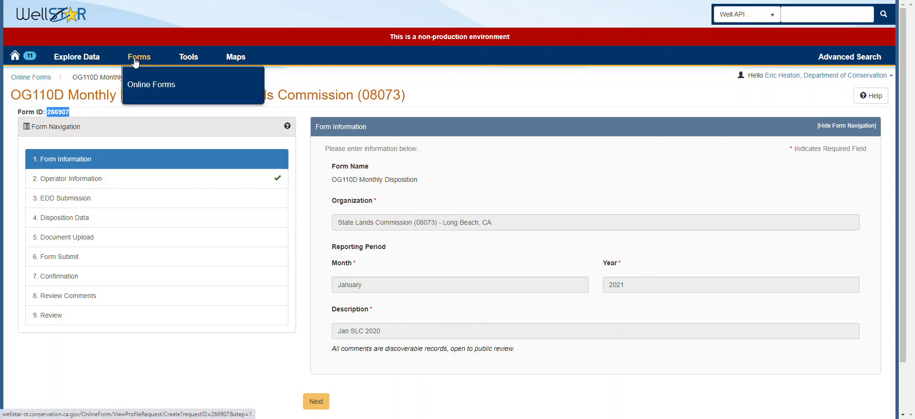
click(147, 86)
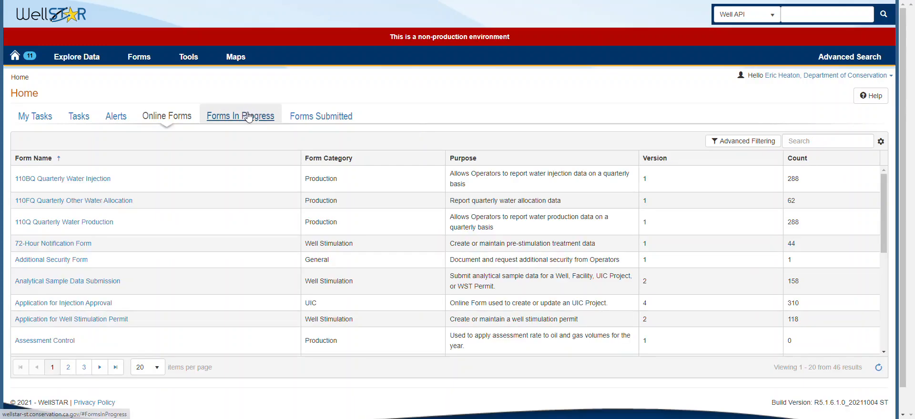
click(249, 117)
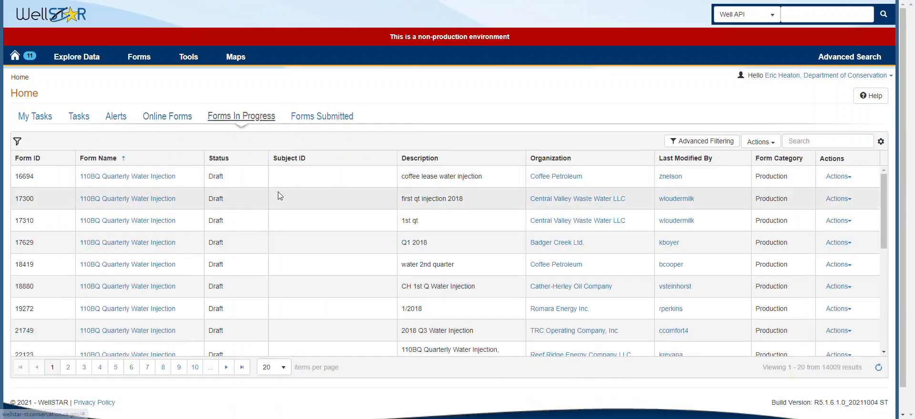
click(726, 142)
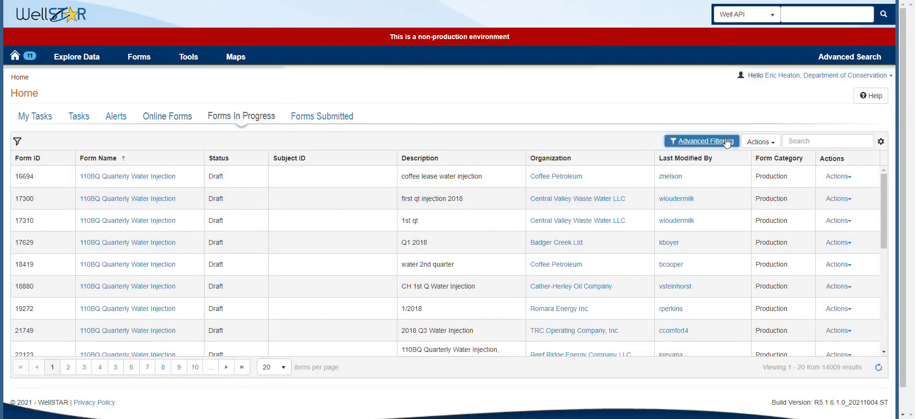
click(26, 178)
text(266907)
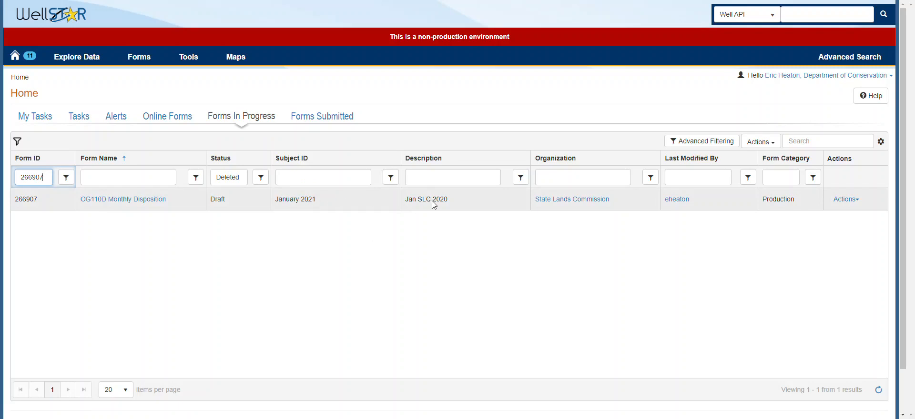
Change the description of the OG110D draft to "Jan SLC 2021" and save it.
click(842, 202)
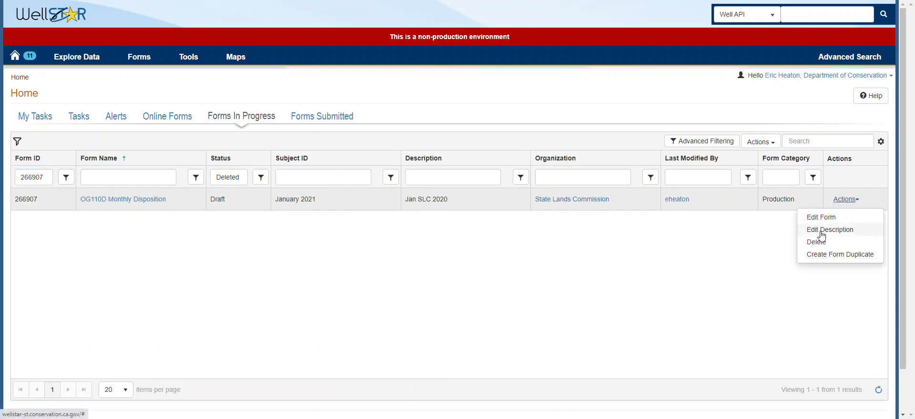
click(841, 229)
drag(390, 223, 394, 224)
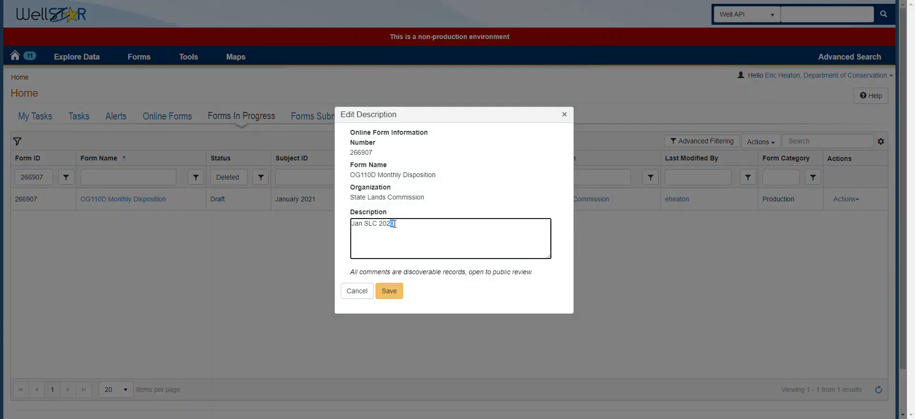
click(396, 291)
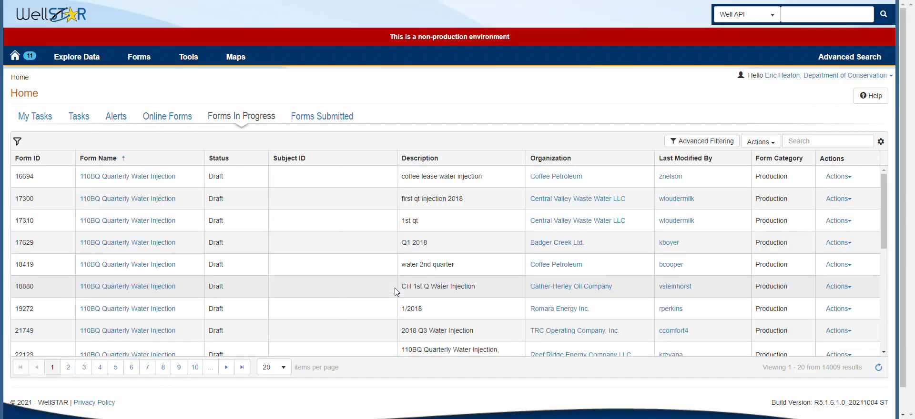
Filter the forms in progress by Form ID 266907 and open the OG110D Monthly Disposition draft.
click(729, 143)
click(38, 177)
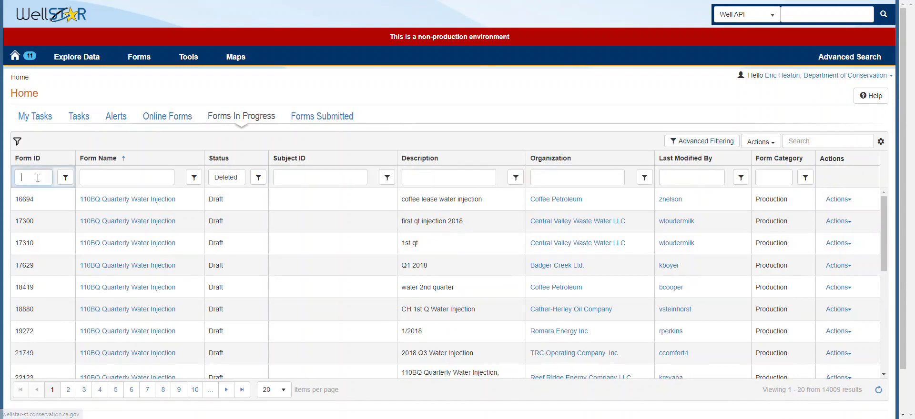
text(26697)
key(Return)
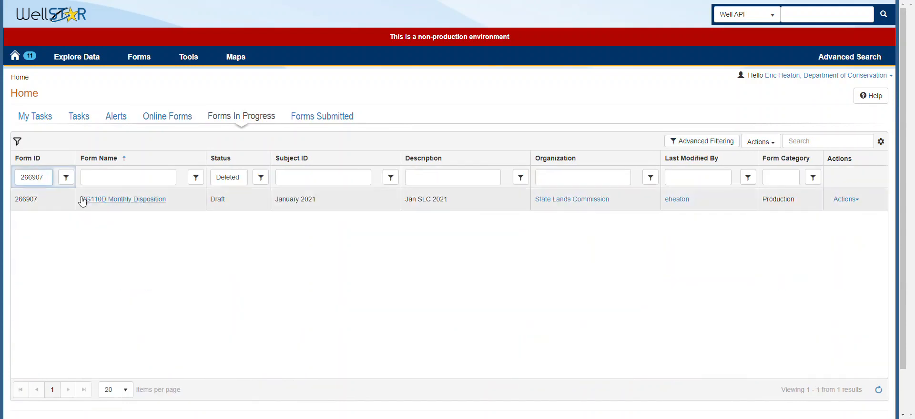
click(128, 200)
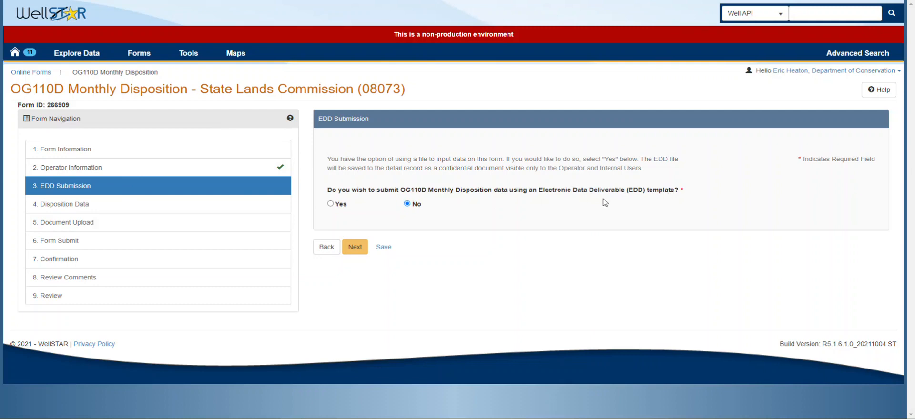
Choose to submit the disposition data with an EDD template, and open the downloaded template in Excel.
click(330, 204)
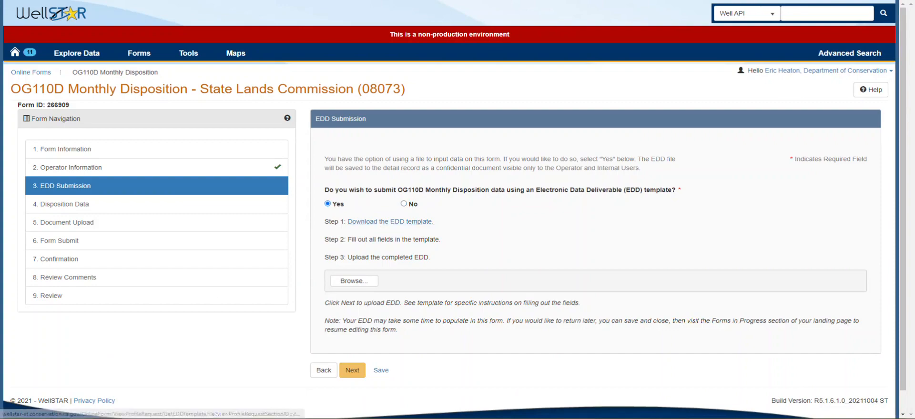
click(298, 395)
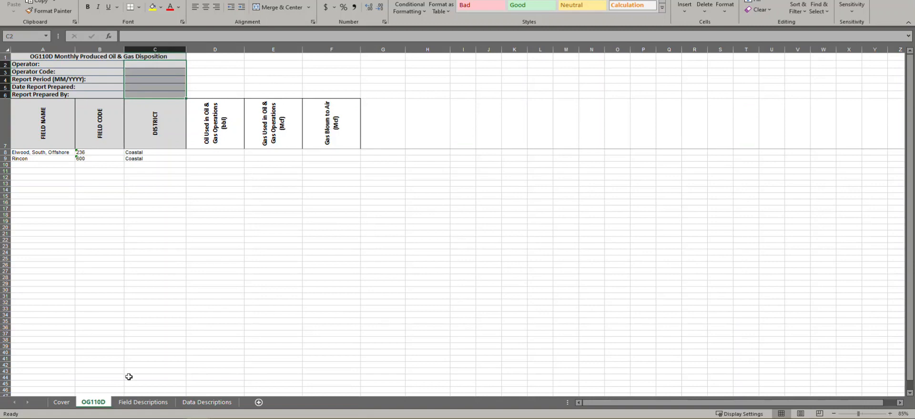
Look through the template's Cover, OG110D, Field Descriptions and Data Descriptions sheets.
click(61, 404)
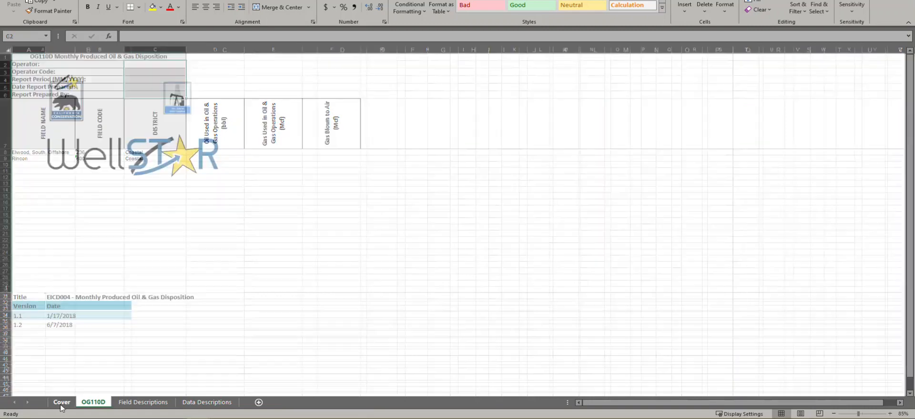
click(87, 404)
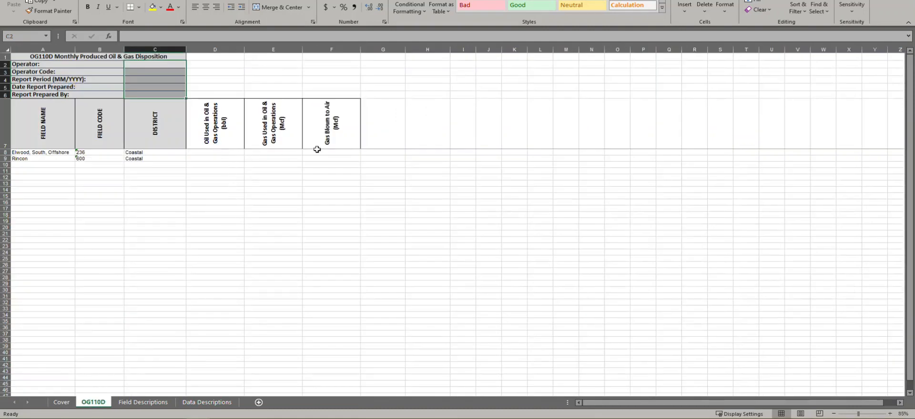
click(141, 404)
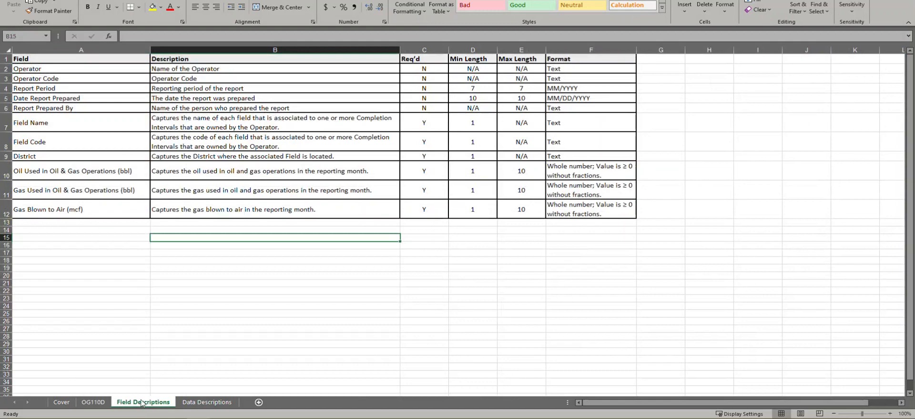
click(186, 405)
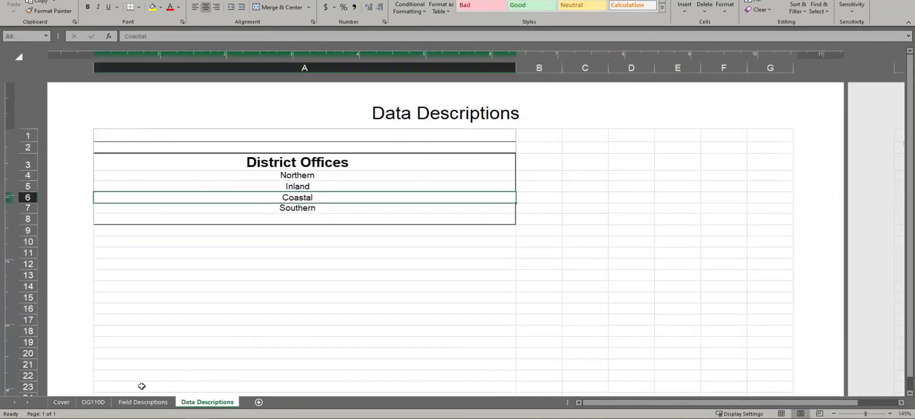
Examine the OG110D sheet's header cells C2:C6, the field name, field code and district columns, and the first oil-used cell D8.
click(93, 404)
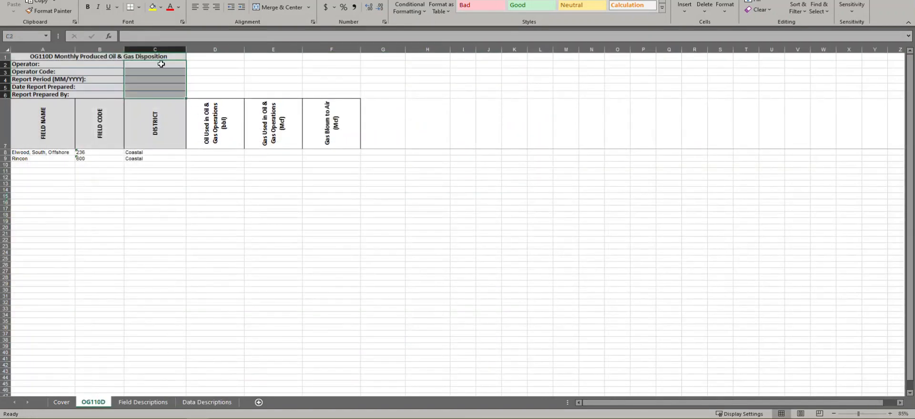
click(161, 64)
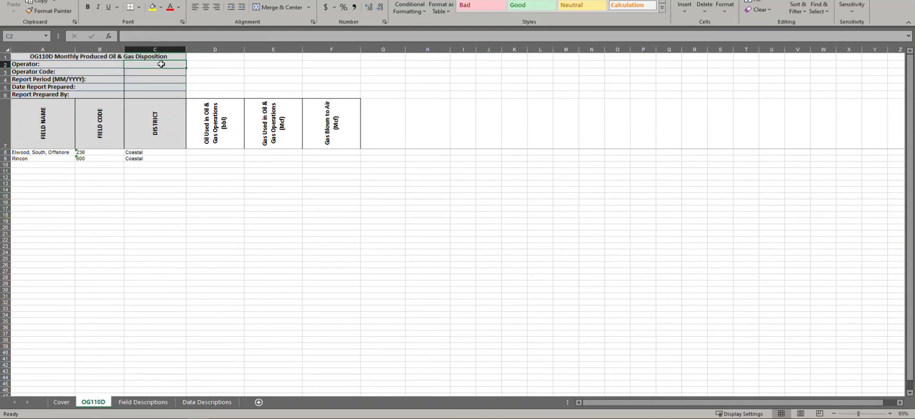
drag(161, 64, 162, 95)
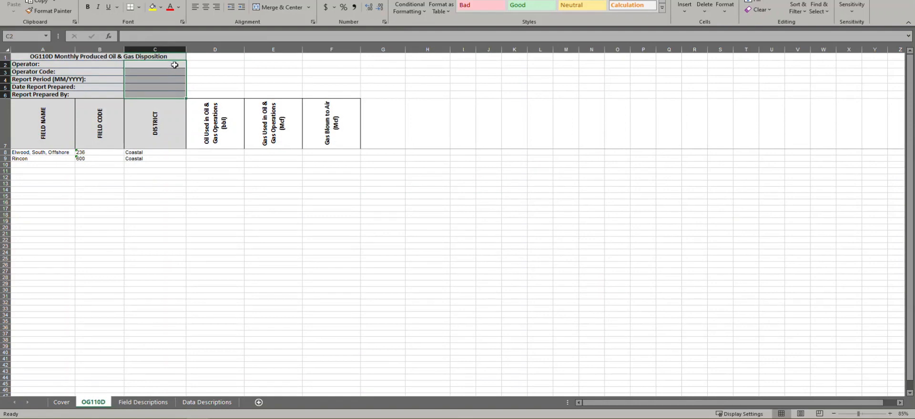
drag(52, 119, 157, 208)
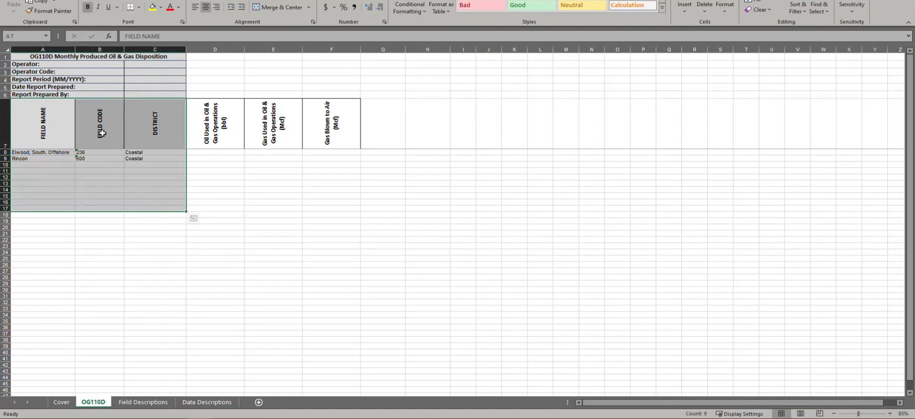
click(160, 132)
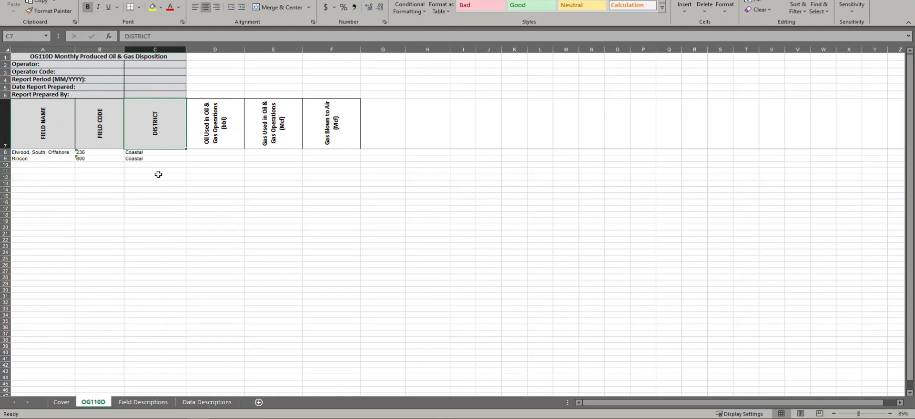
drag(158, 159, 43, 151)
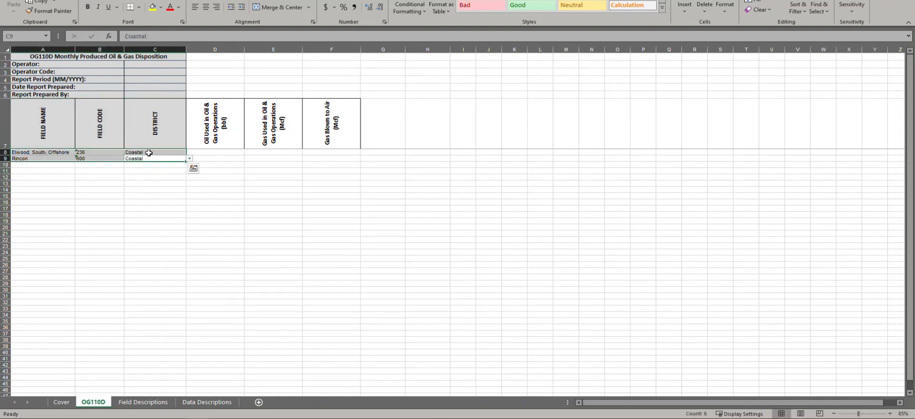
drag(148, 153, 147, 157)
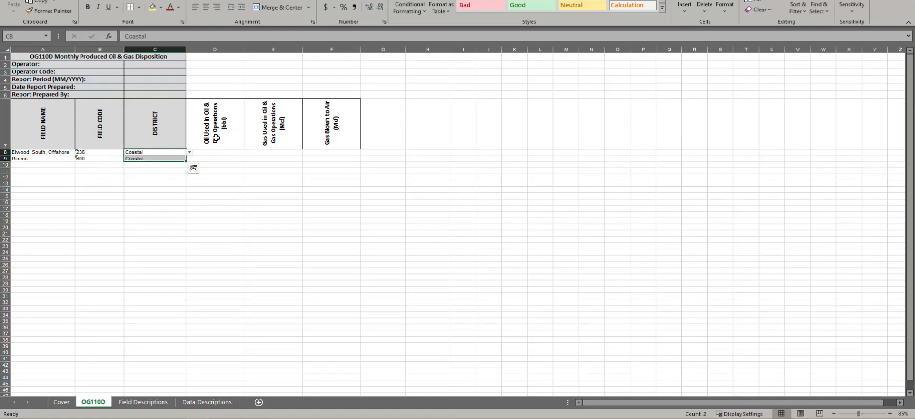
click(219, 151)
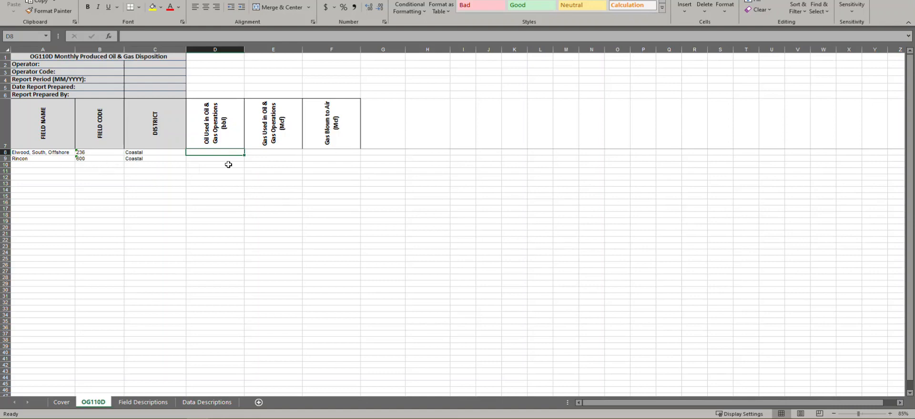
Delete the Elwood, South, Offshore row from the OG110D sheet.
click(5, 153)
right_click(8, 154)
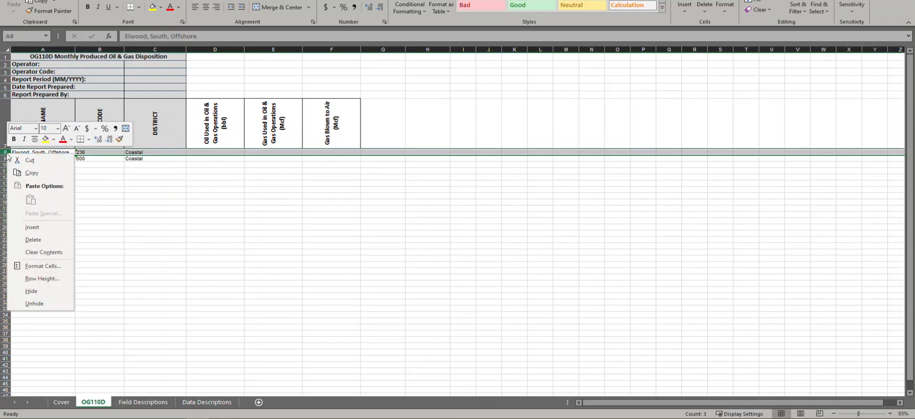
click(28, 240)
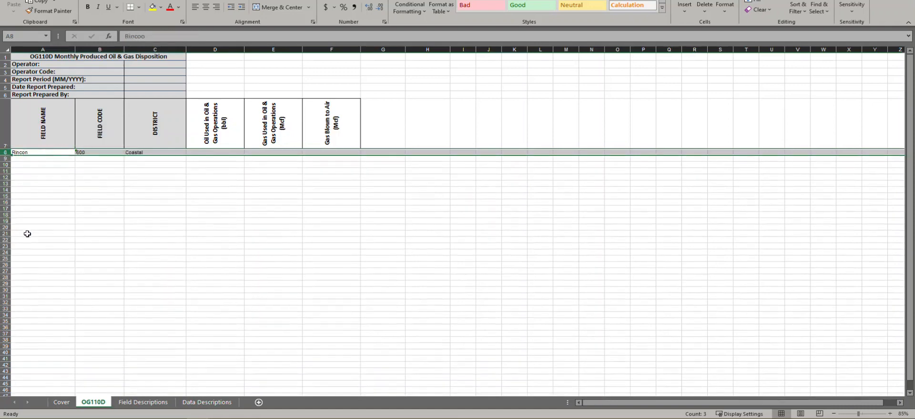
Fill in the Rincon row with 250 bbl oil used, 1000 Mcf gas used and 0 Mcf gas blown to air.
click(216, 151)
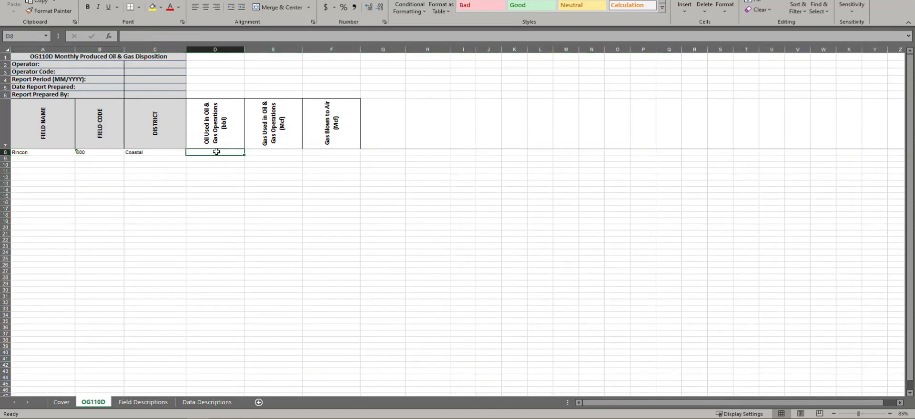
text(250)
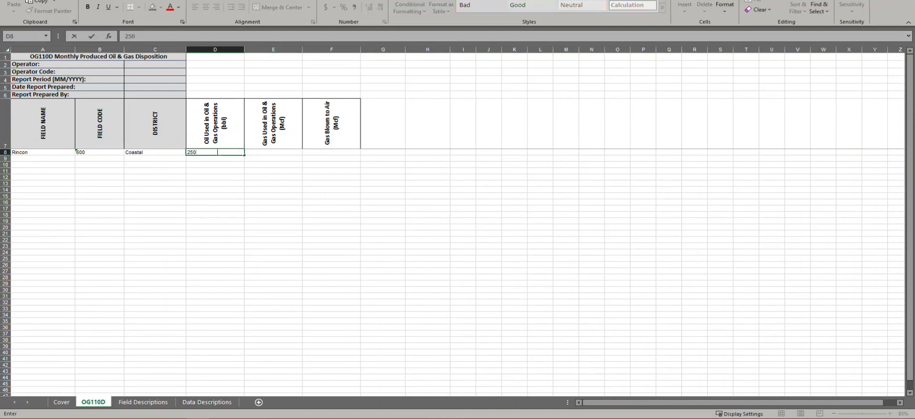
click(252, 152)
text(1000)
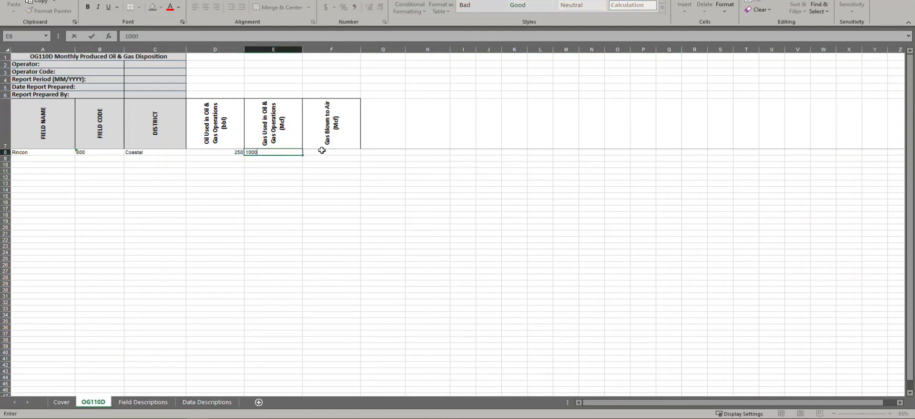
click(323, 152)
text(0)
click(350, 220)
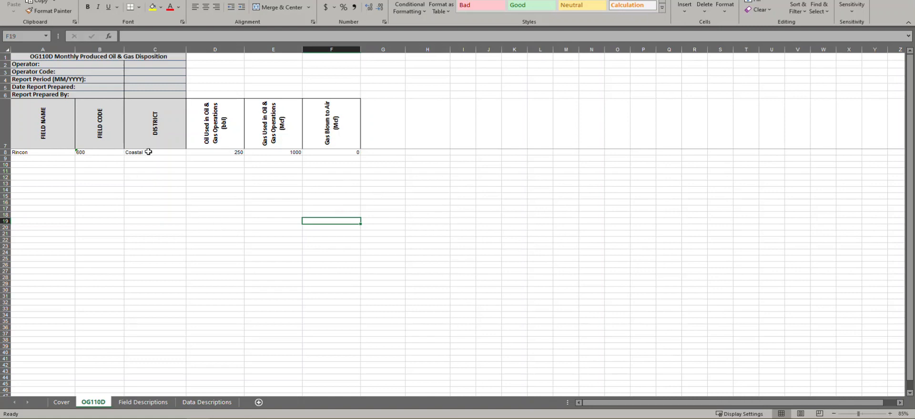
Check the Field Descriptions and Data Descriptions sheets for the permitted formats and district offices, and return to the OG110D sheet.
click(148, 406)
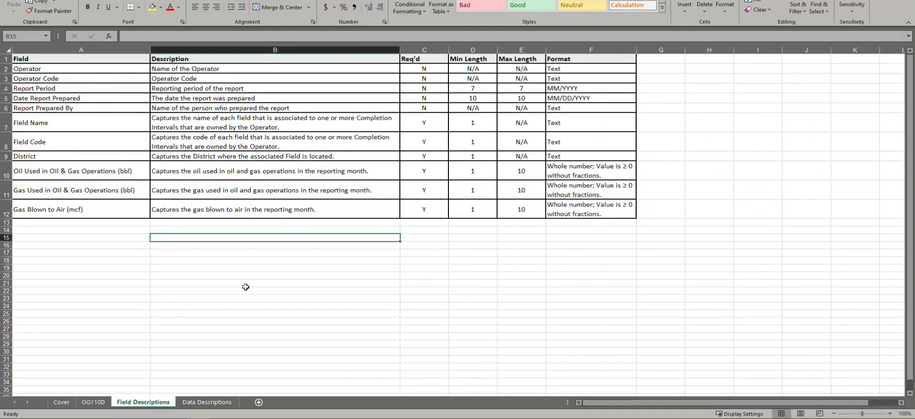
click(208, 403)
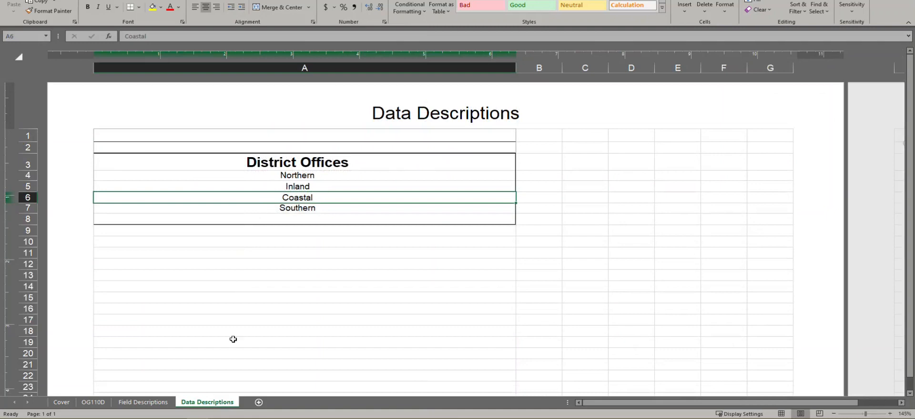
click(93, 403)
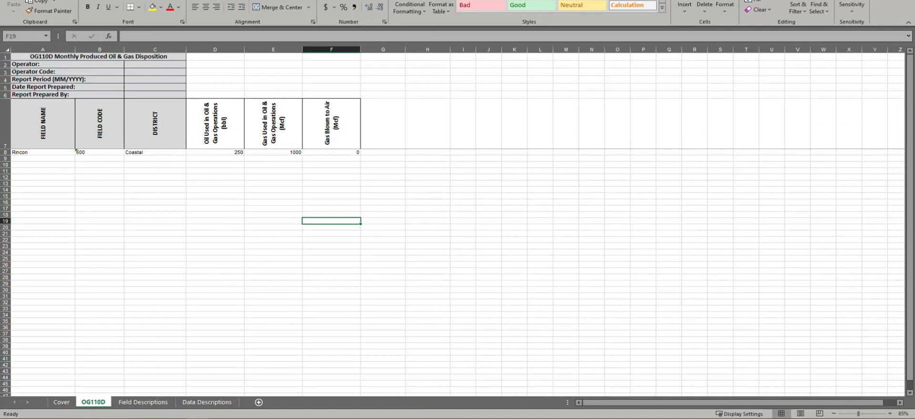
Switch back to WellSTAR, upload EICD004_Monthly_Disposition (2).xlsx as the completed EDD, and continue to the Disposition Data section.
click(169, 402)
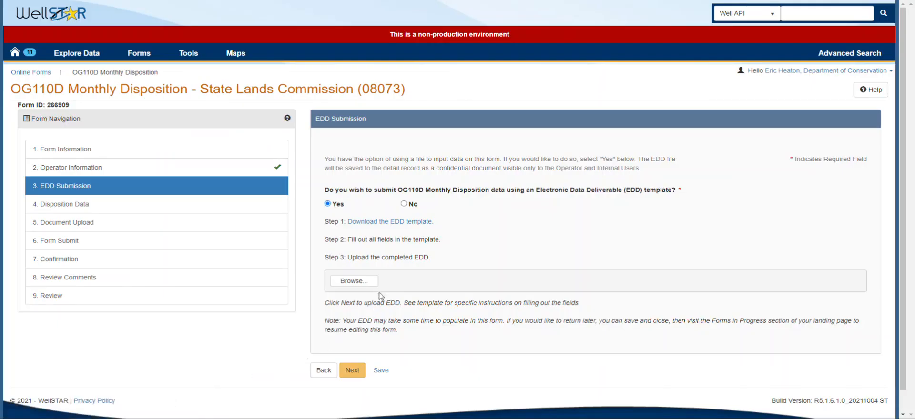
click(369, 282)
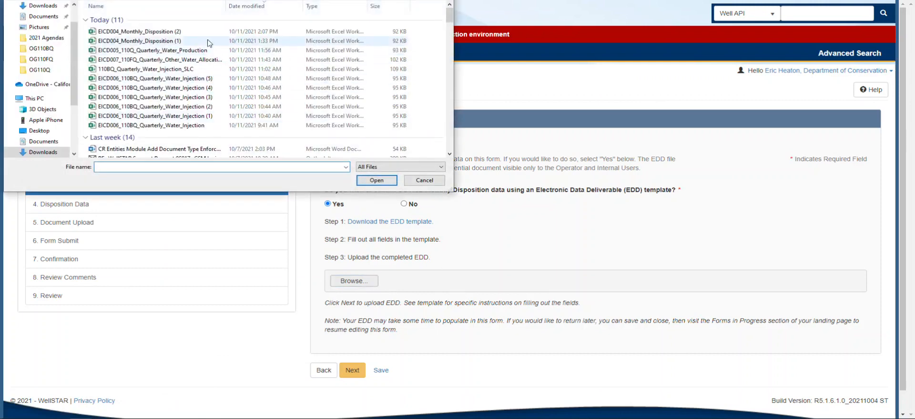
click(205, 32)
click(376, 180)
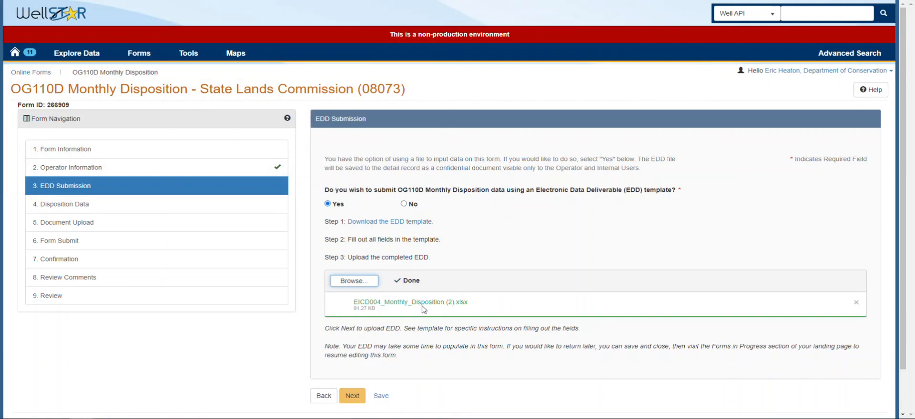
click(352, 396)
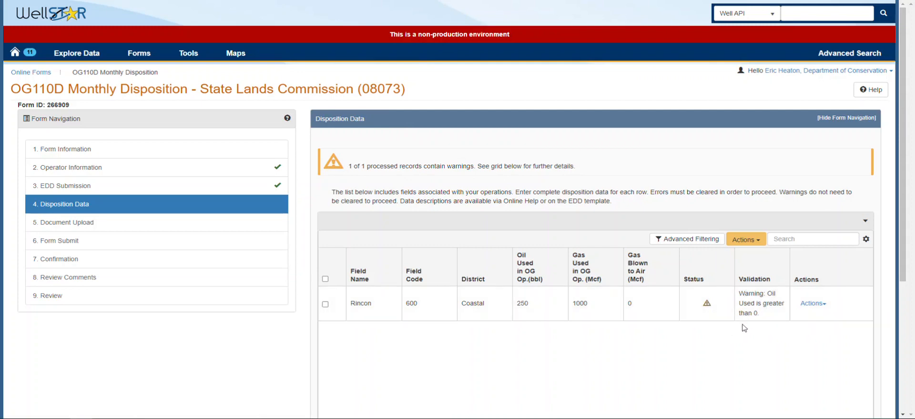
Edit the Rincon record to set Oil Used in Oil & Gas Operations to 0 bbl and save it.
click(813, 303)
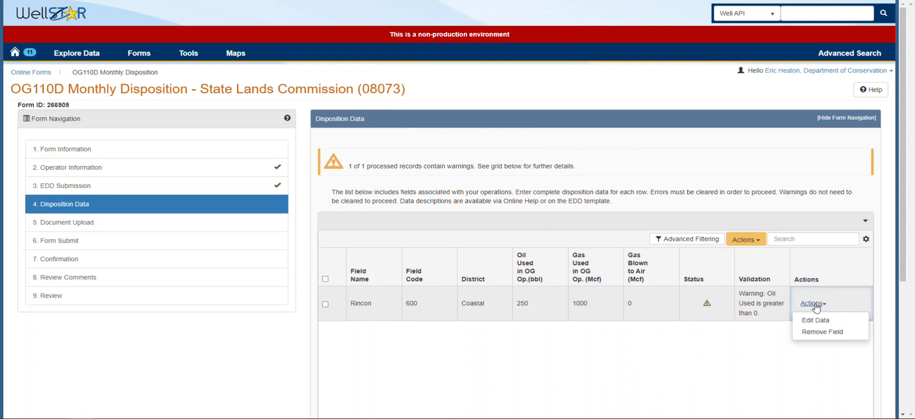
click(815, 319)
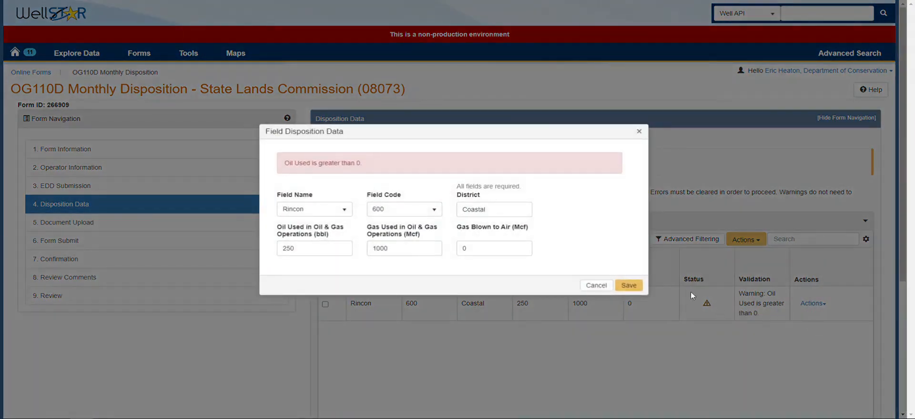
drag(343, 251, 260, 249)
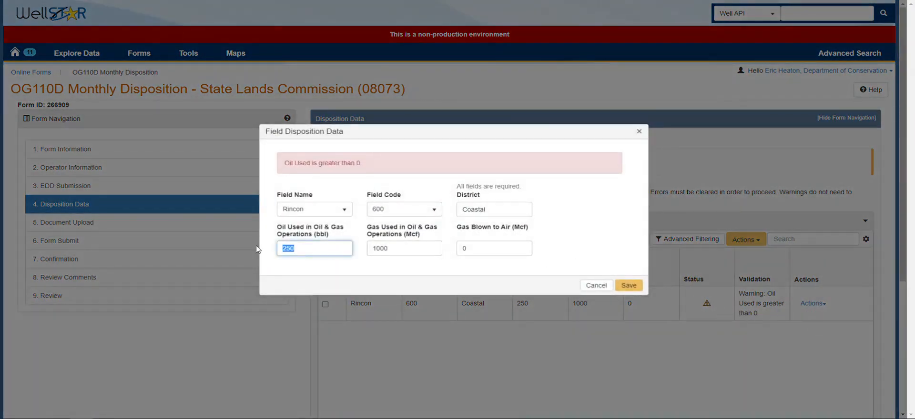
text(0)
click(629, 286)
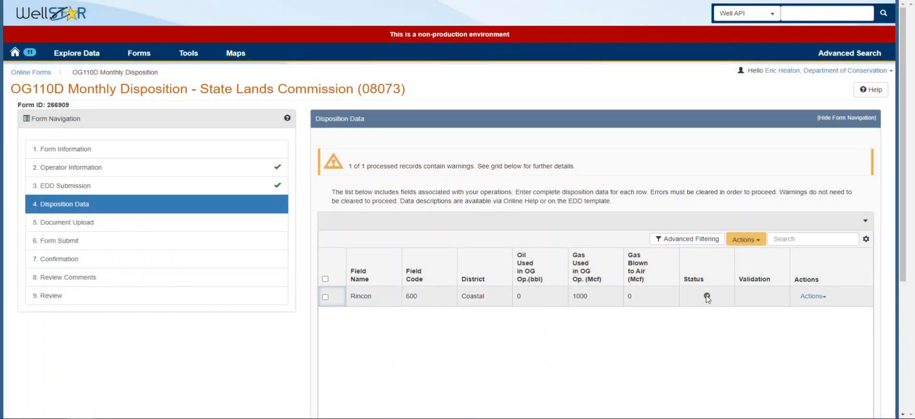
Continue from the disposition data to the form's Document Upload section.
scroll(710, 300, down, 2)
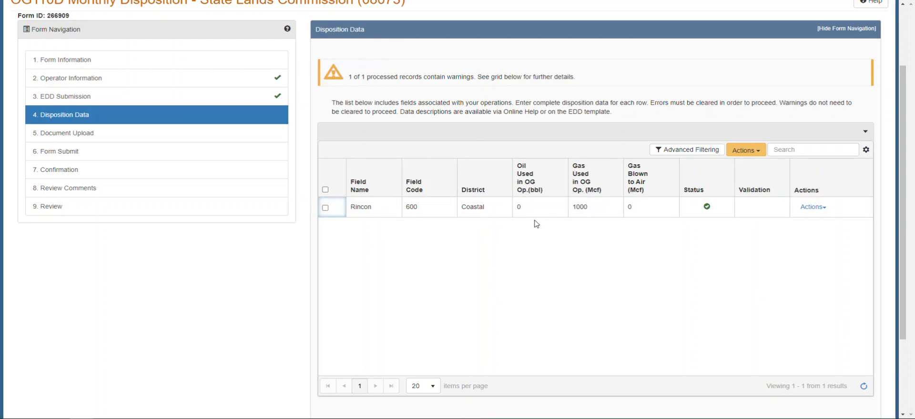
scroll(537, 224, down, 3)
click(347, 352)
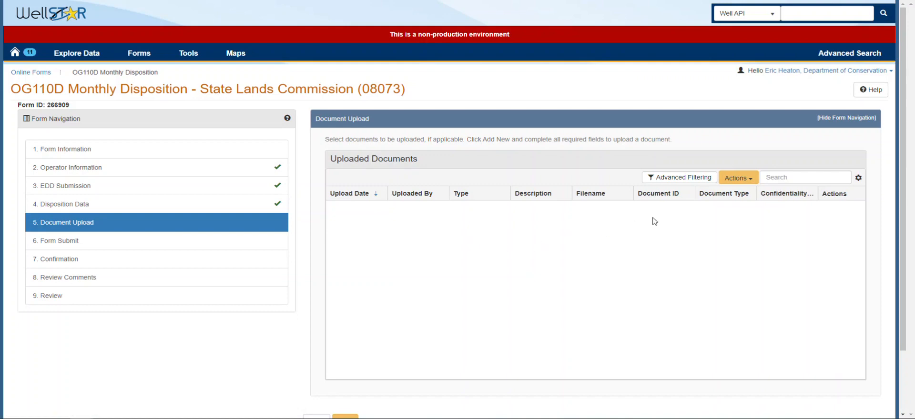
click(749, 180)
click(750, 196)
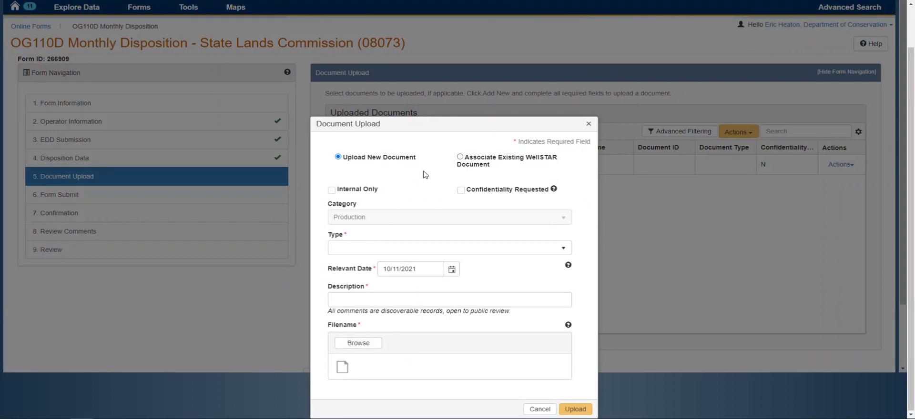
click(460, 157)
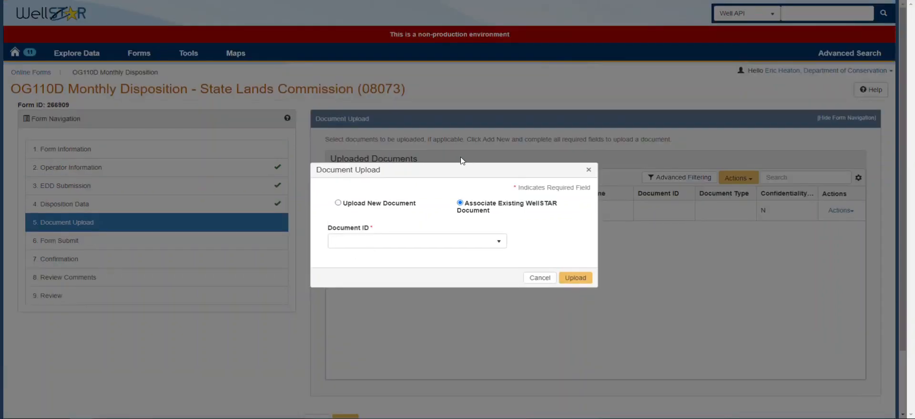
click(450, 246)
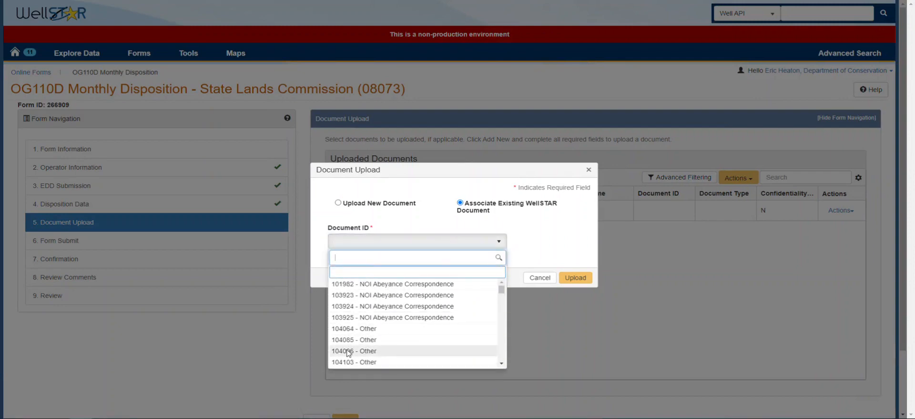
click(394, 296)
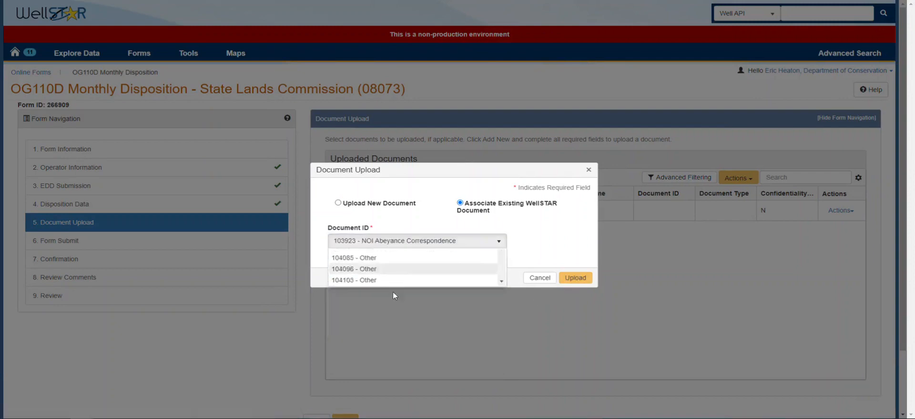
click(543, 280)
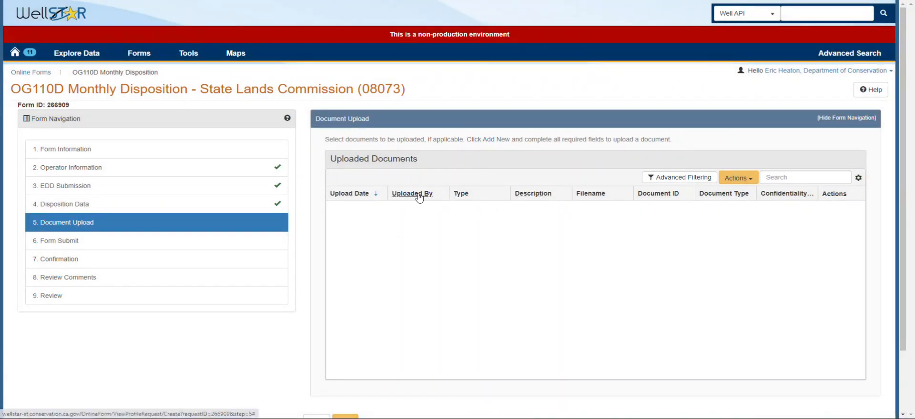
Proceed to the Form Submit section without attaching any documents.
scroll(412, 232, down, 3)
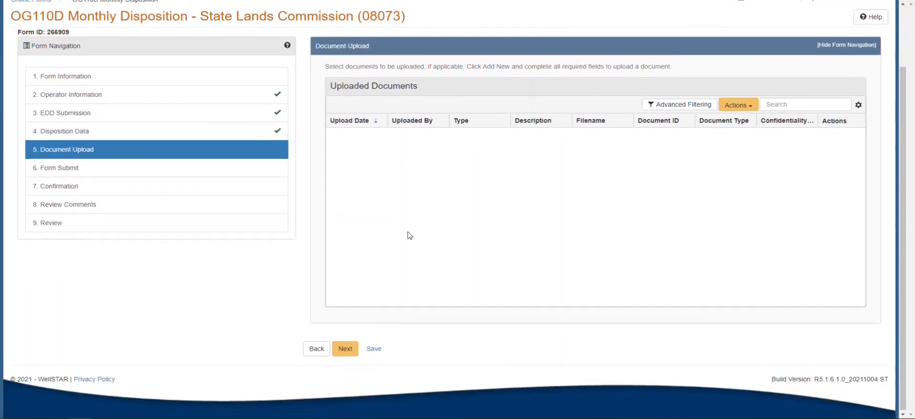
click(346, 348)
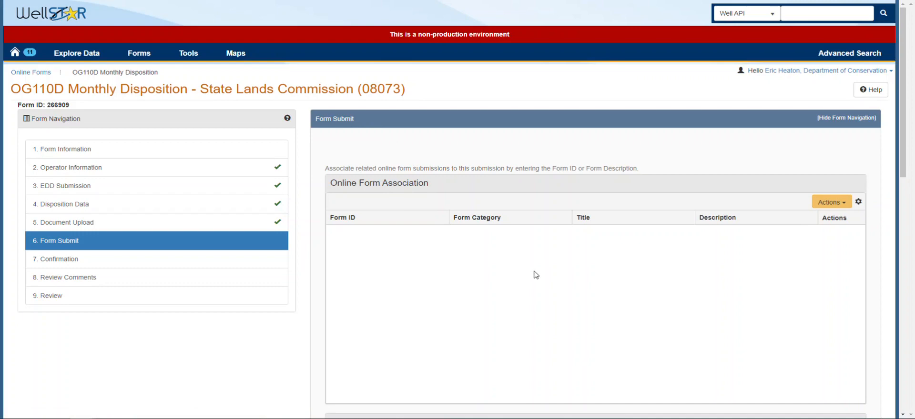
click(827, 204)
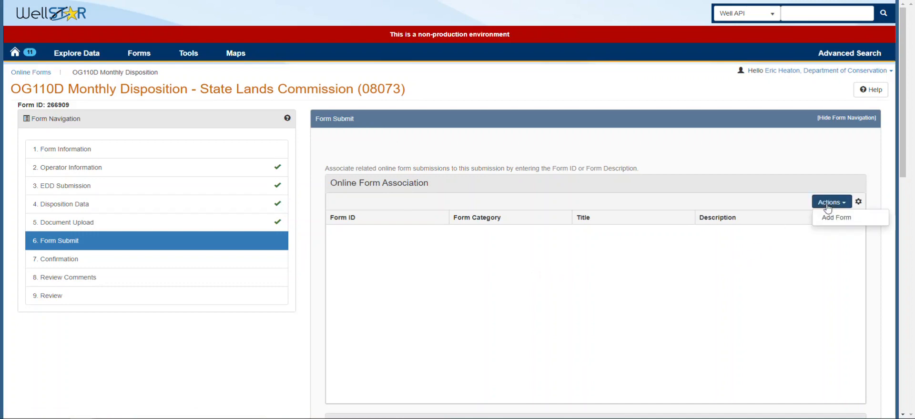
click(835, 217)
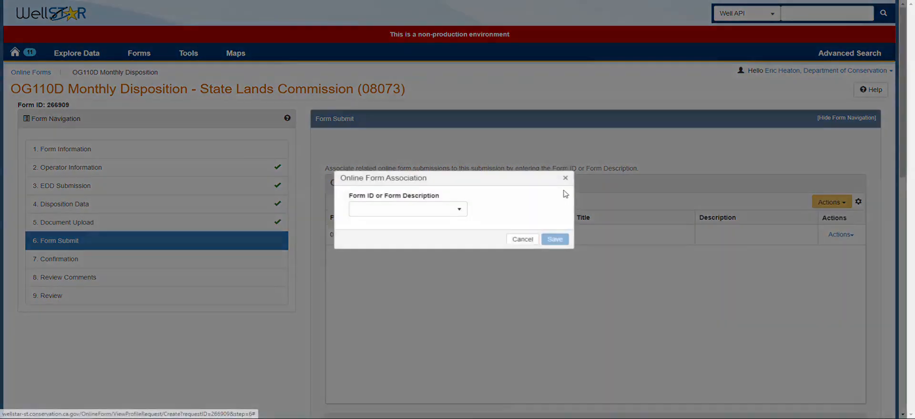
click(442, 210)
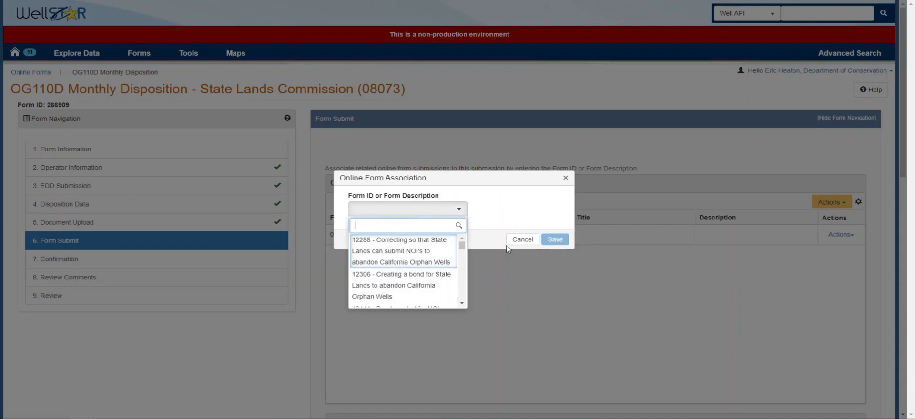
click(520, 239)
Add a comment reading "Comments" to the form submission.
scroll(435, 210, down, 5)
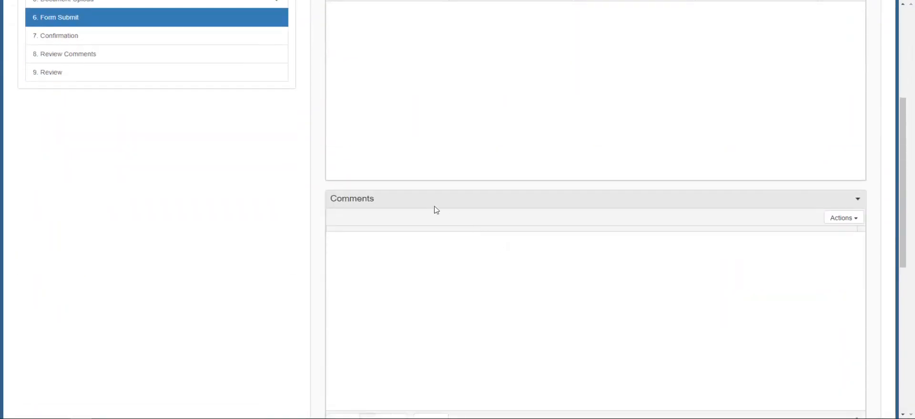
scroll(435, 210, down, 3)
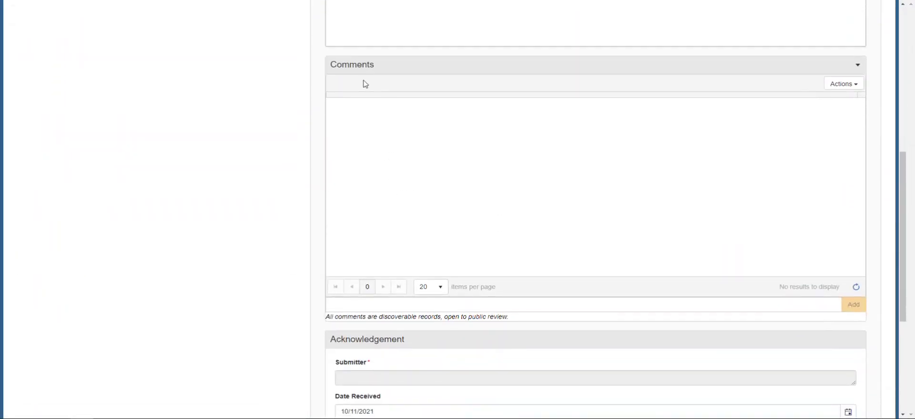
click(375, 304)
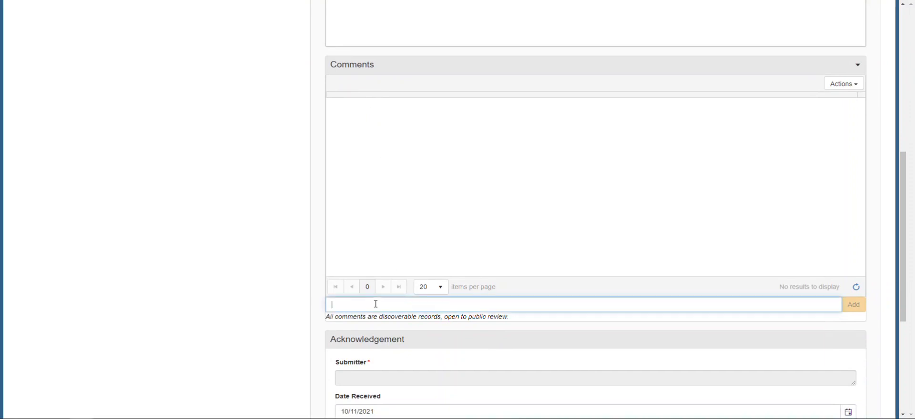
text(Cd)
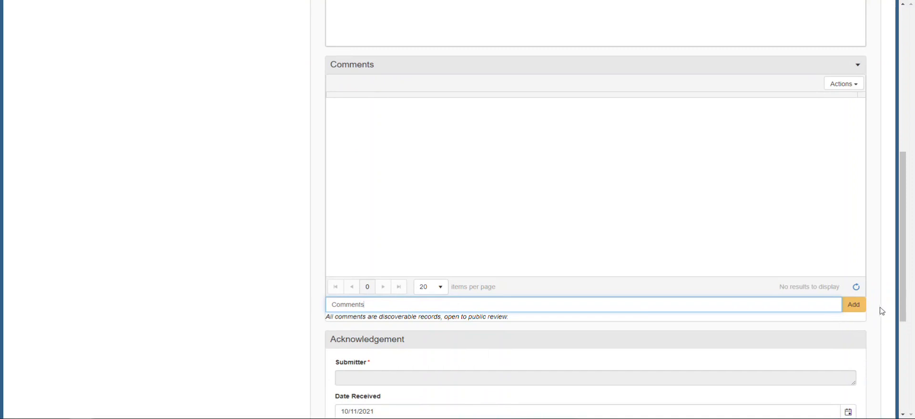
click(862, 307)
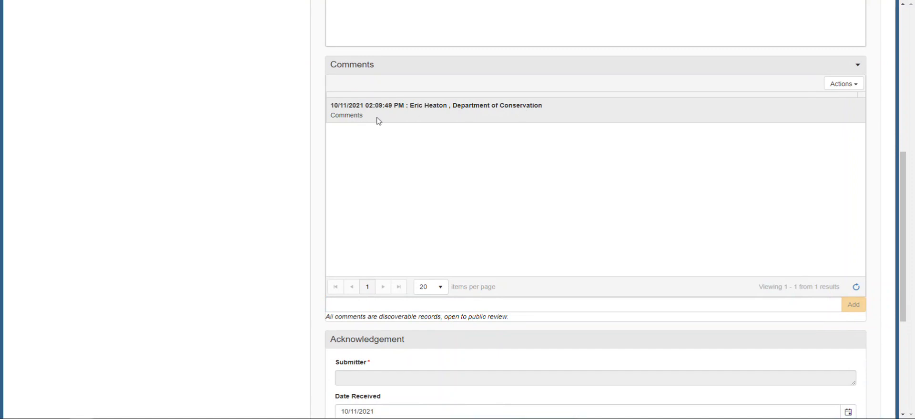
Certify that all statements in the form are true, correct and complete, and submit the form.
scroll(379, 121, down, 5)
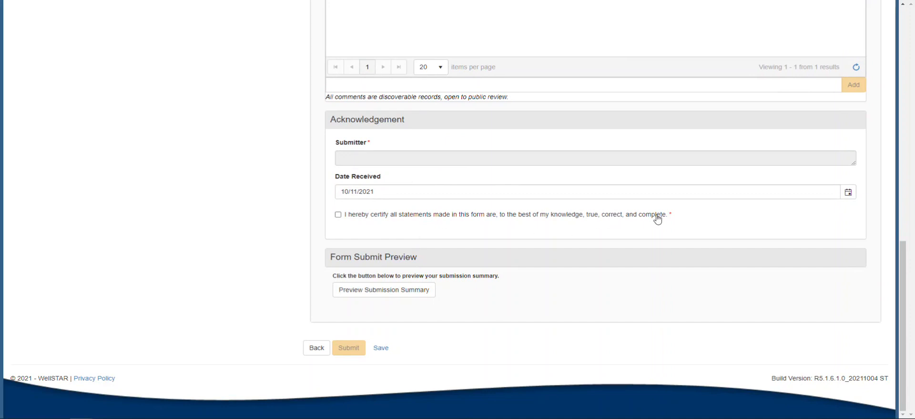
click(338, 215)
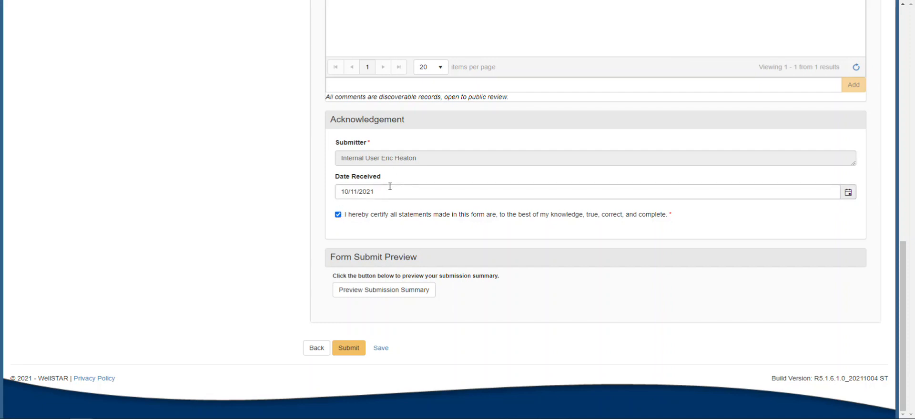
click(346, 349)
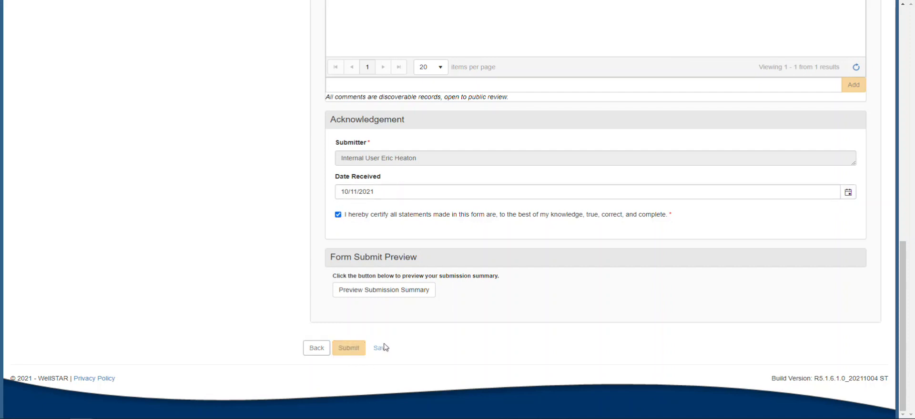